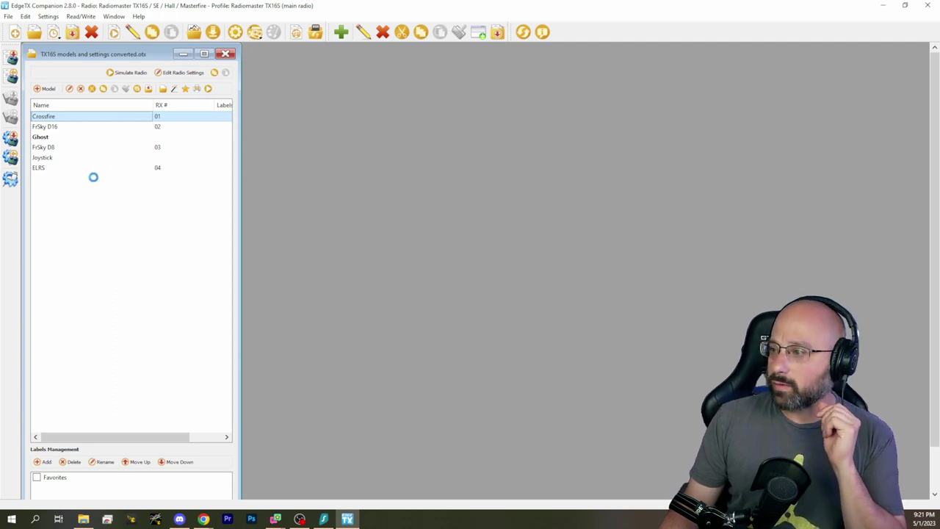
# Step: Move and enlarge Crossfire's editing window, review Mixes, and settle on Inputs I1:Ail–I4:Rud
pyautogui.moveTo(224, 170); pyautogui.dragTo(324, 98)
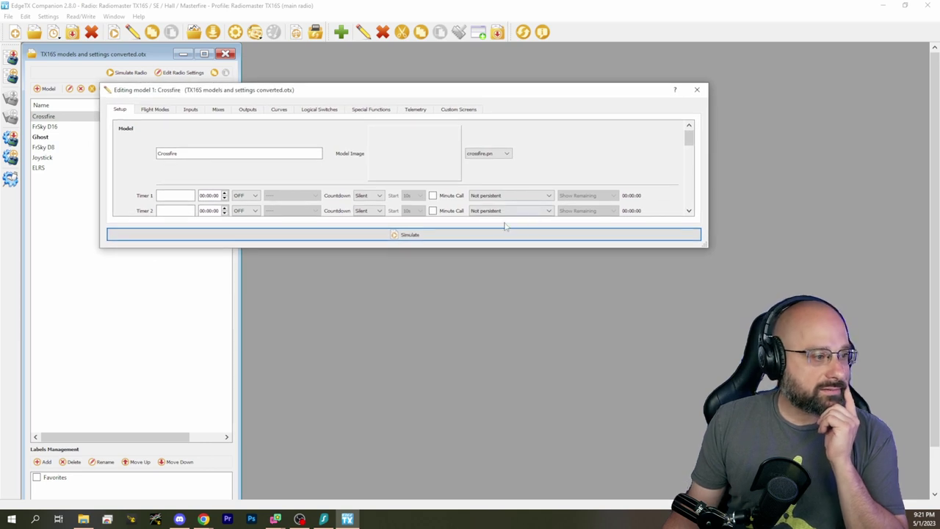
pyautogui.moveTo(703, 246); pyautogui.dragTo(545, 455)
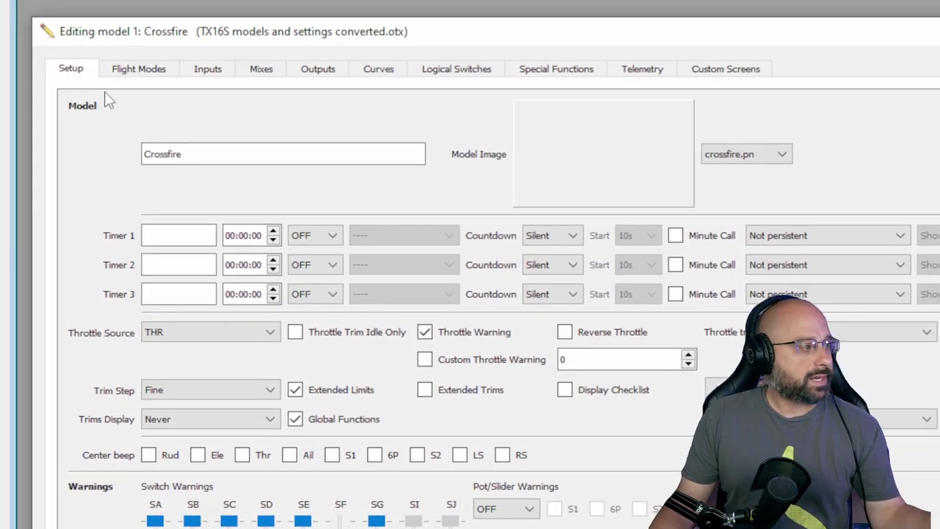
pyautogui.click(209, 74)
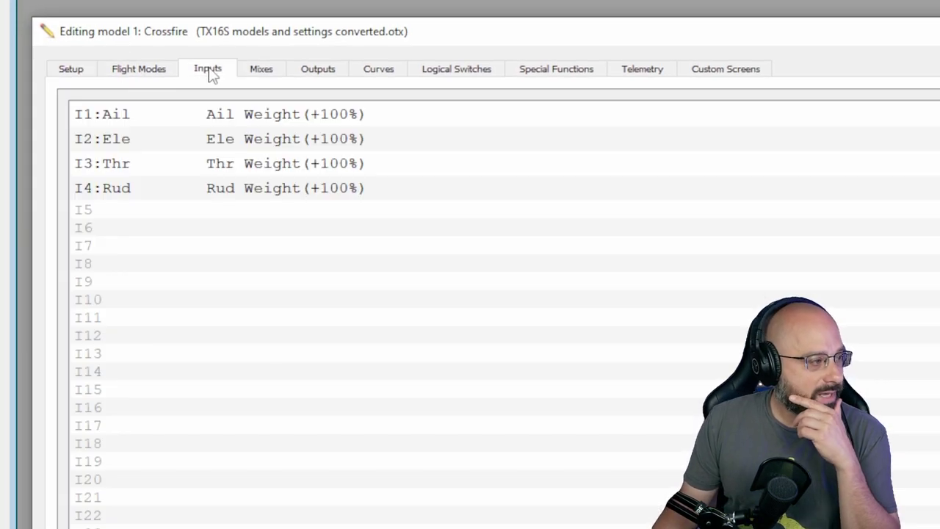
pyautogui.click(255, 79)
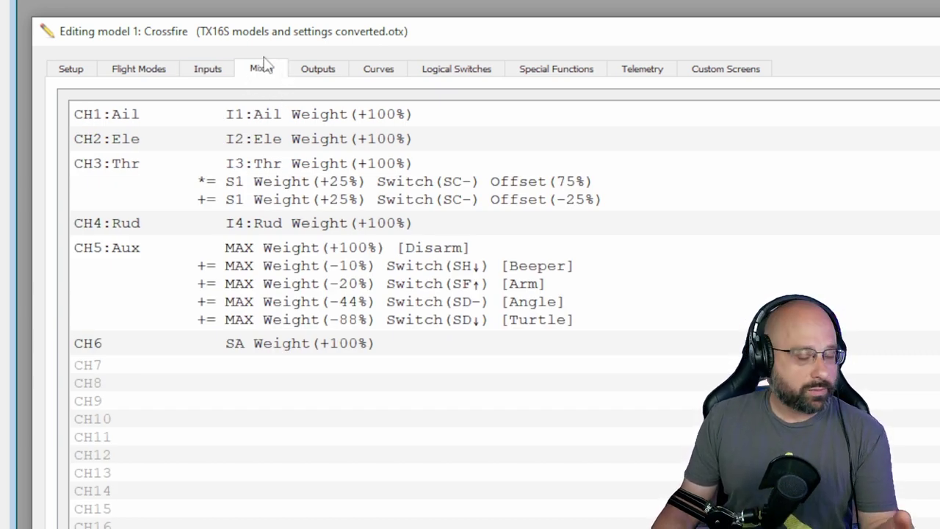
pyautogui.click(217, 75)
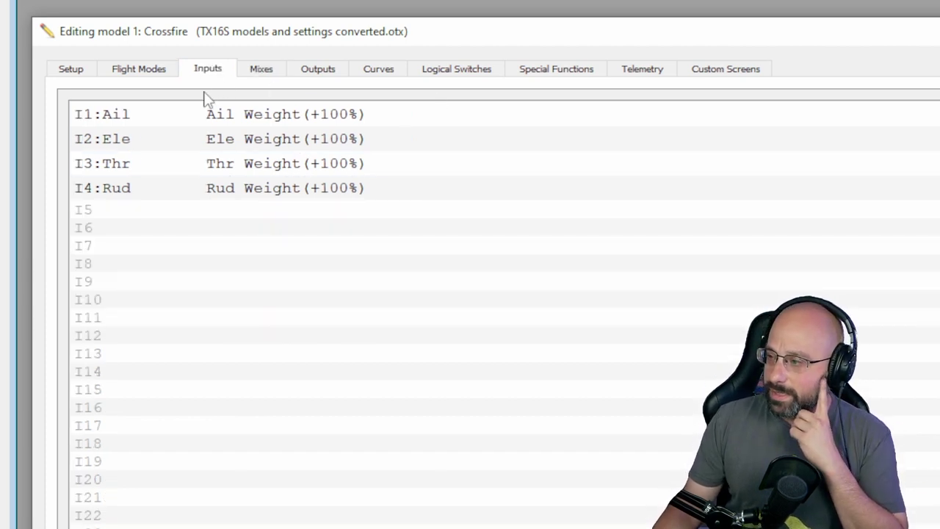
pyautogui.doubleClick(107, 212)
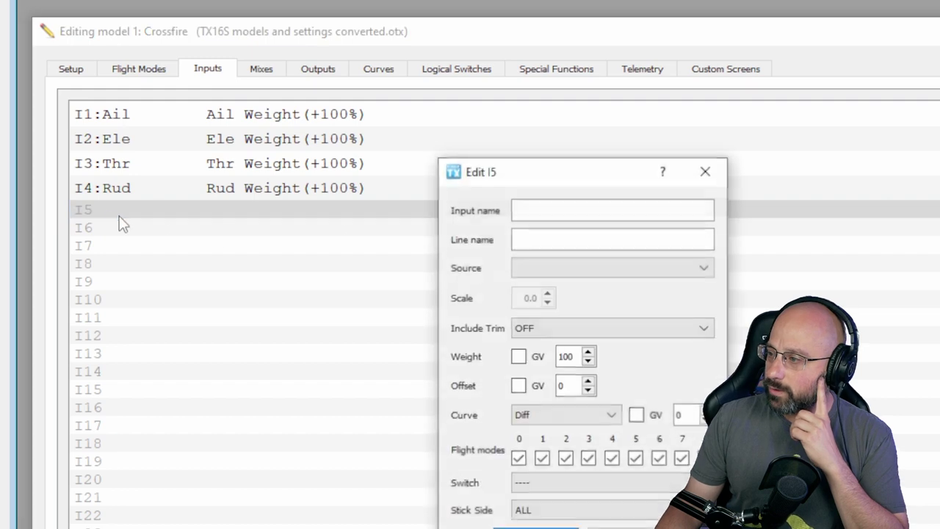
pyautogui.moveTo(589, 170); pyautogui.dragTo(505, 94)
pyautogui.click(517, 169)
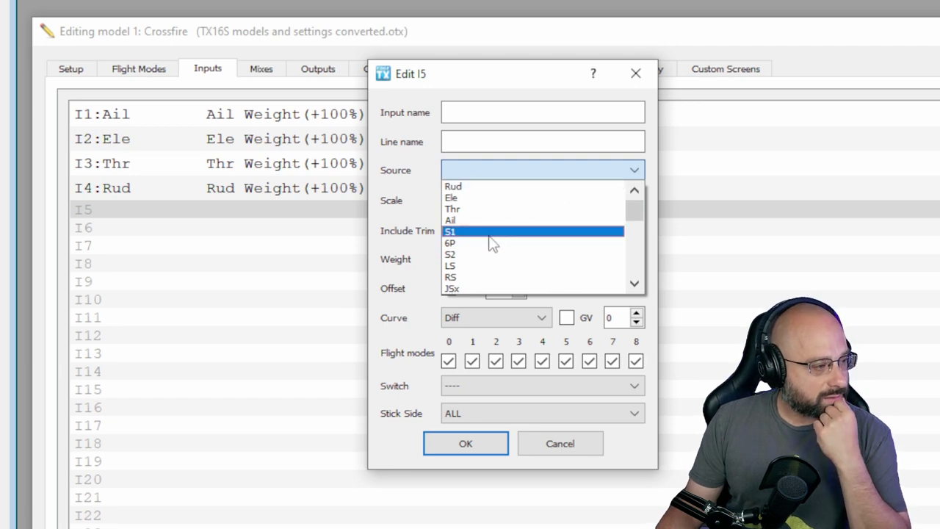
pyautogui.scroll(-3, 512, 283)
pyautogui.scroll(-2, 511, 276)
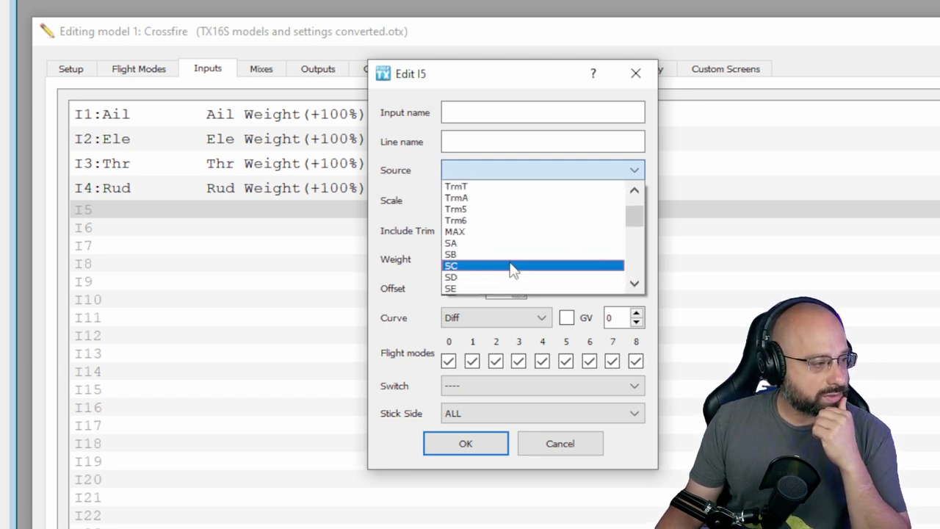
pyautogui.scroll(5, 517, 258)
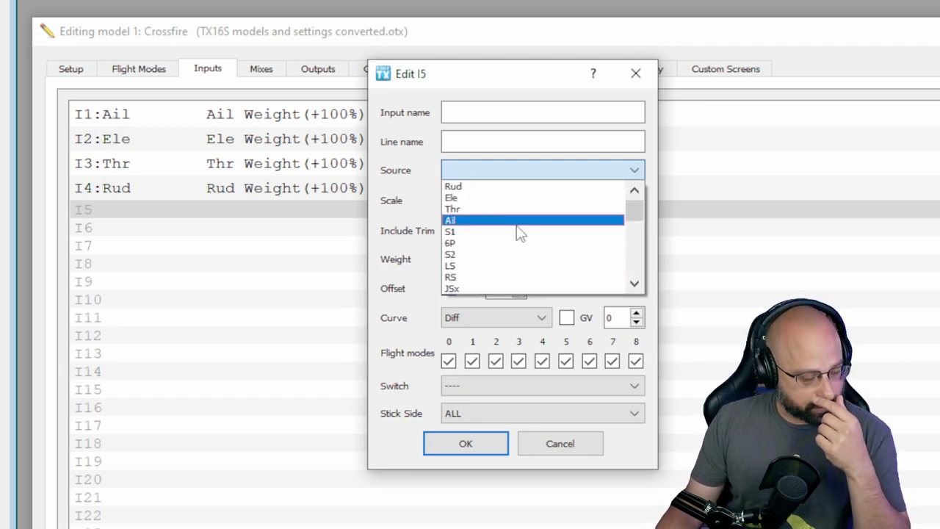
pyautogui.scroll(-4, 523, 233)
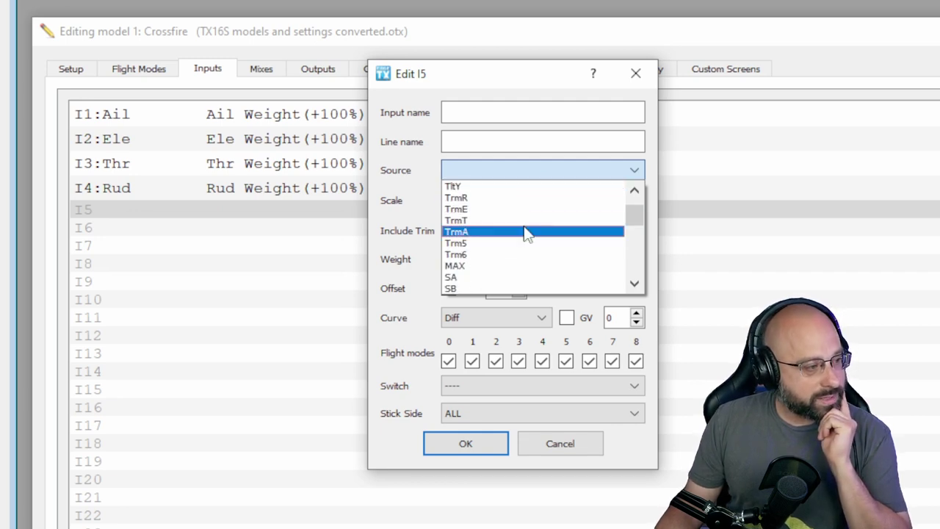
pyautogui.scroll(-12, 526, 232)
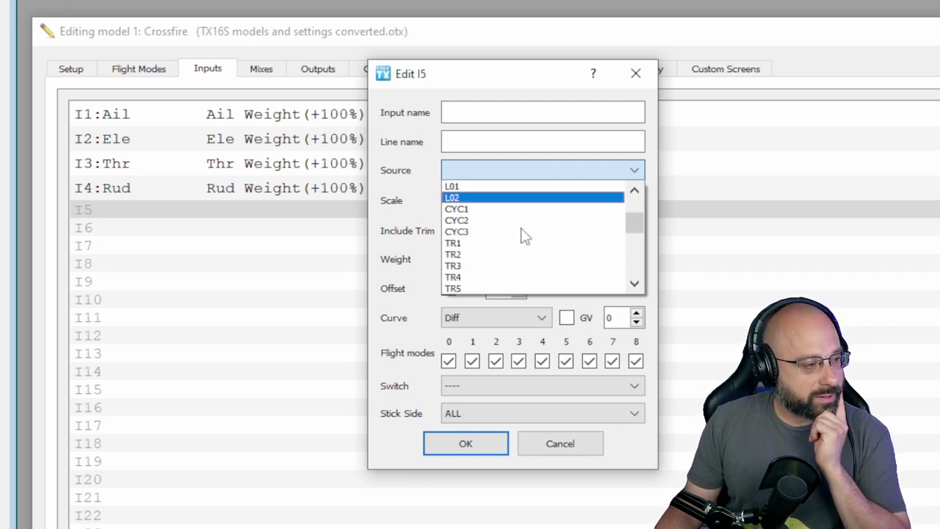
pyautogui.scroll(-15, 538, 226)
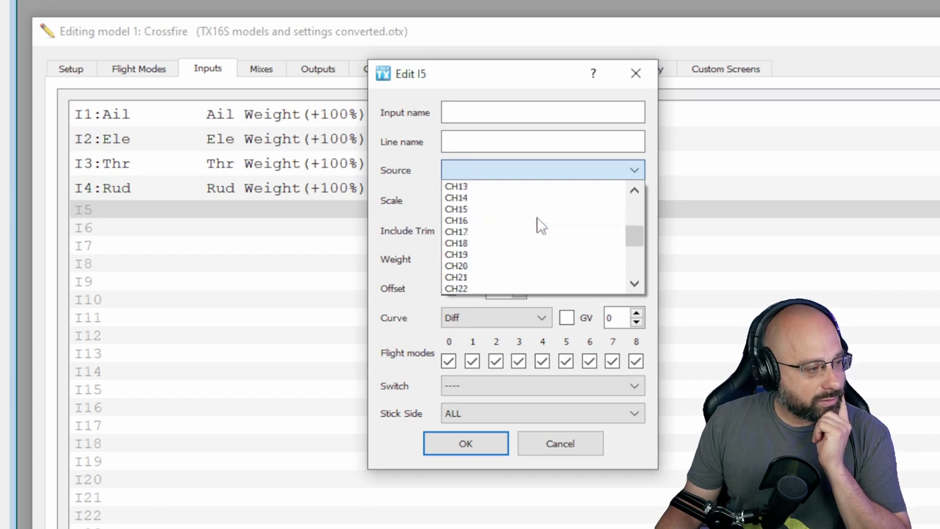
pyautogui.scroll(2, 531, 224)
pyautogui.scroll(-3, 514, 235)
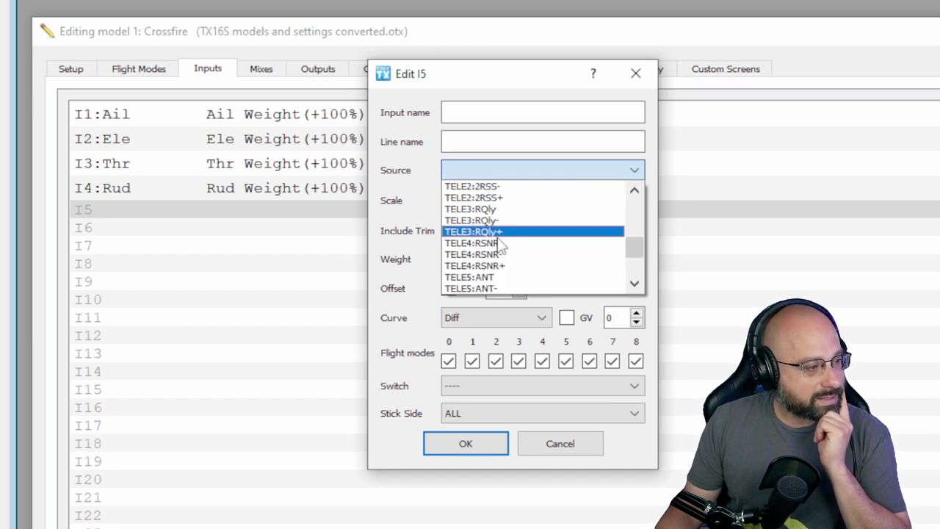
pyautogui.click(503, 174)
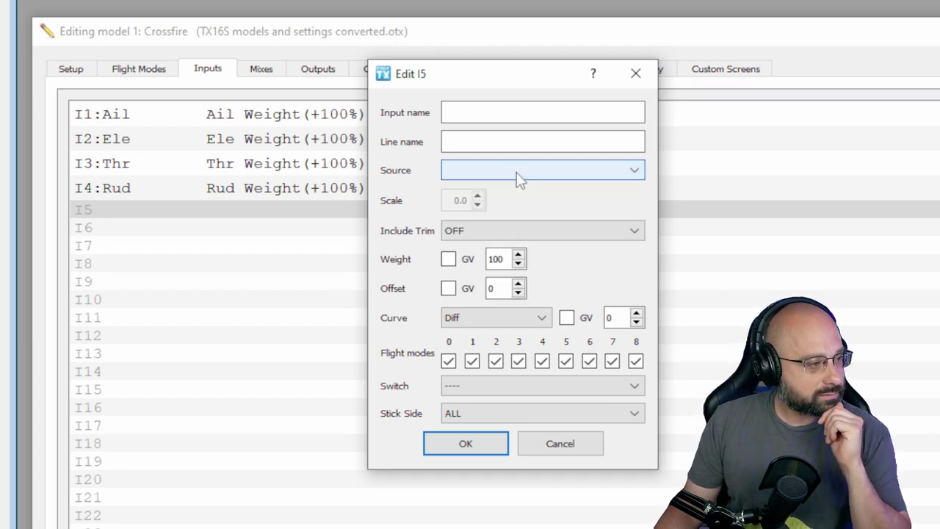
pyautogui.click(538, 176)
pyautogui.scroll(20, 537, 242)
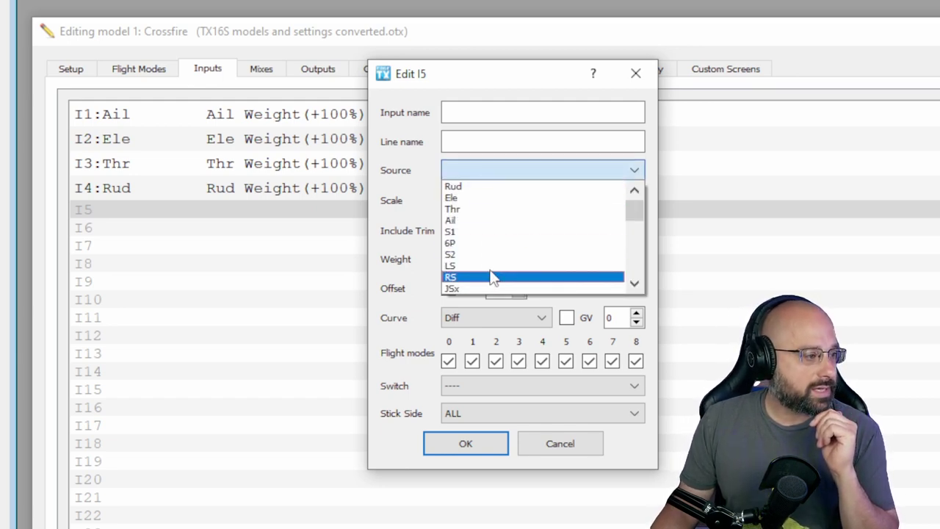
pyautogui.click(481, 186)
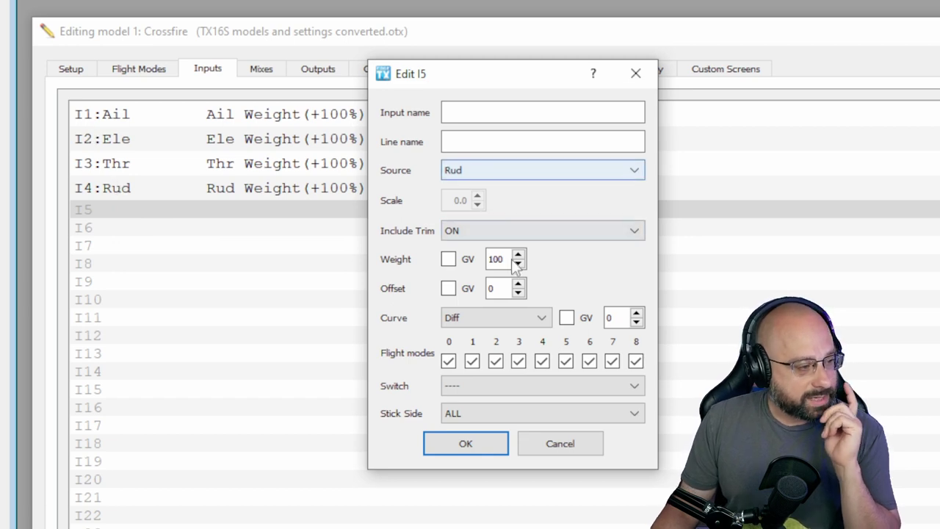
pyautogui.click(576, 452)
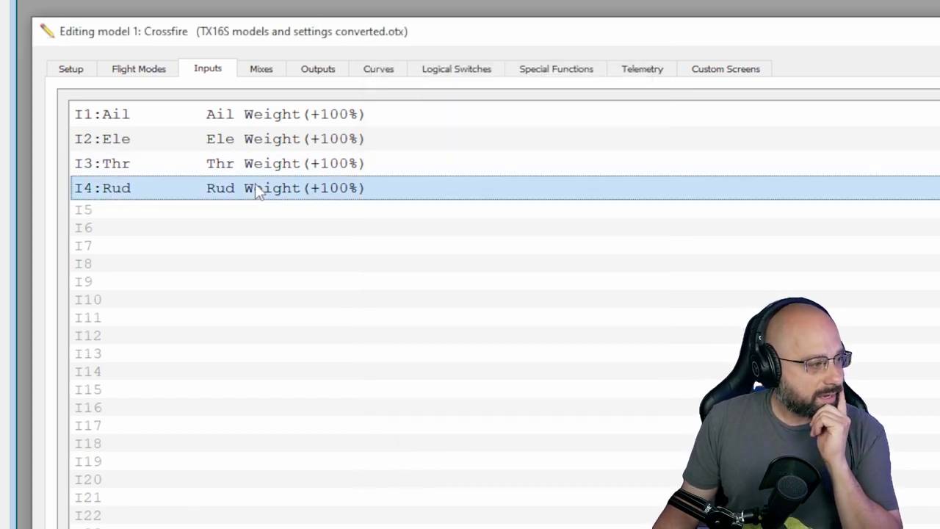
pyautogui.doubleClick(258, 189)
pyautogui.moveTo(566, 179); pyautogui.dragTo(368, 111)
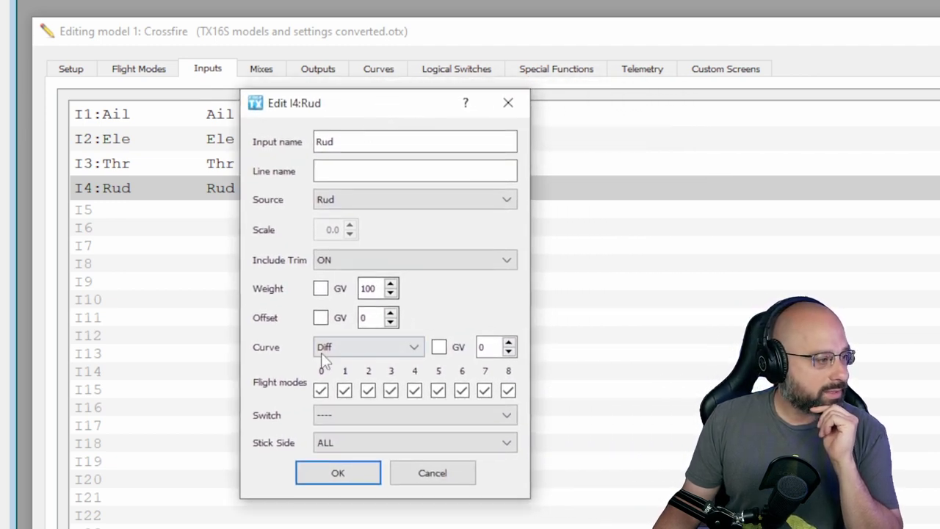
pyautogui.click(378, 257)
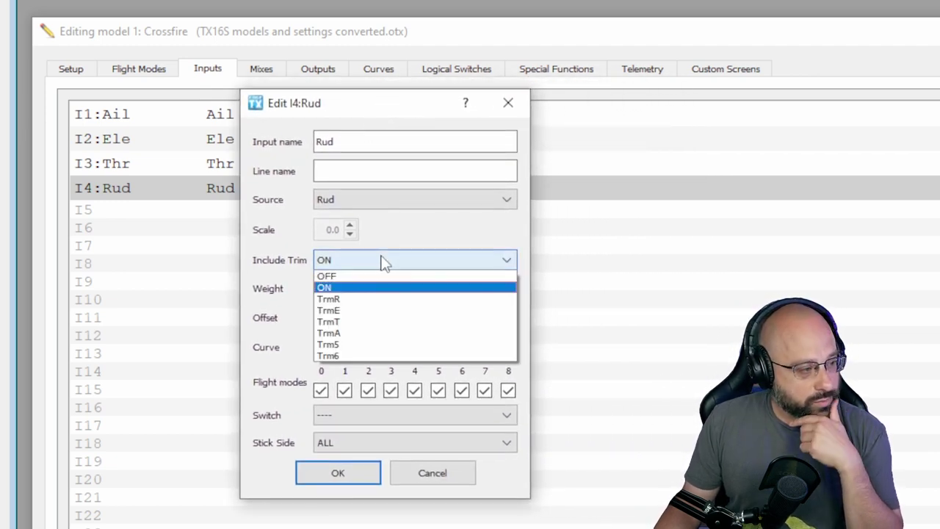
pyautogui.click(444, 213)
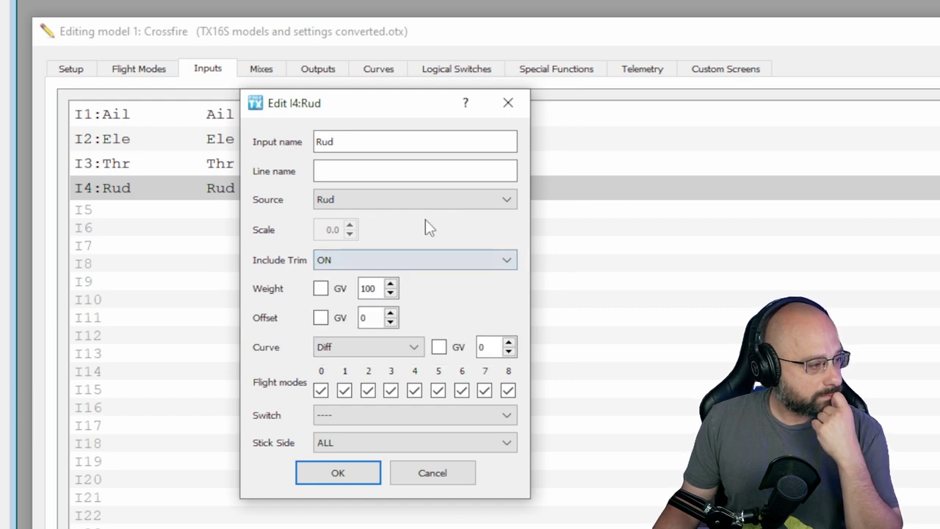
pyautogui.click(347, 262)
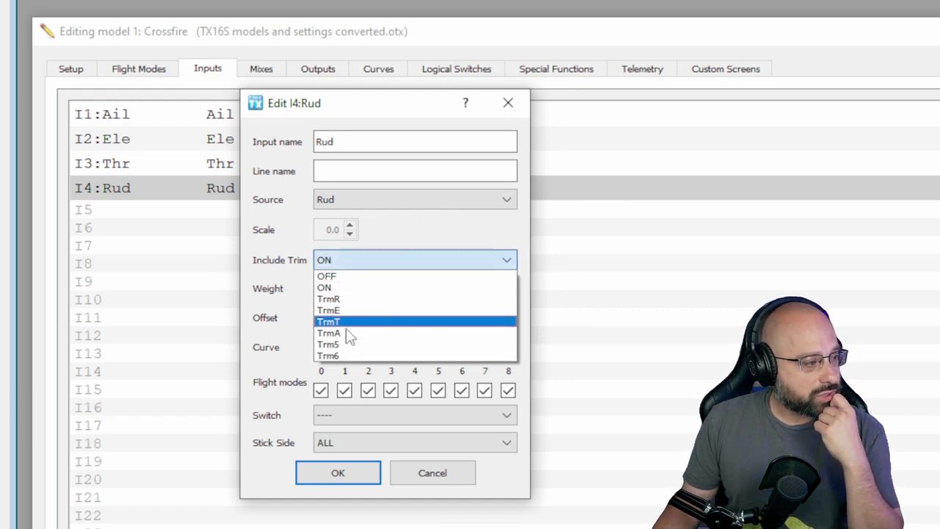
pyautogui.click(369, 288)
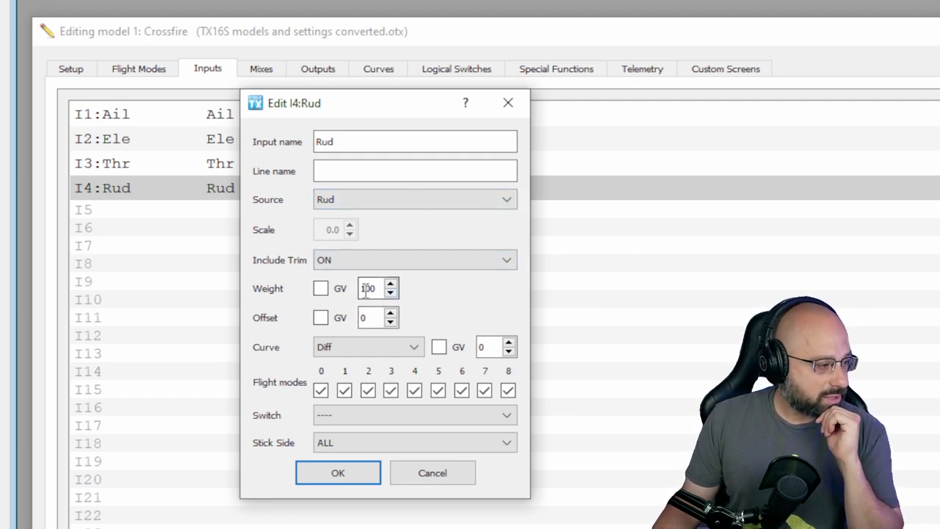
pyautogui.click(382, 352)
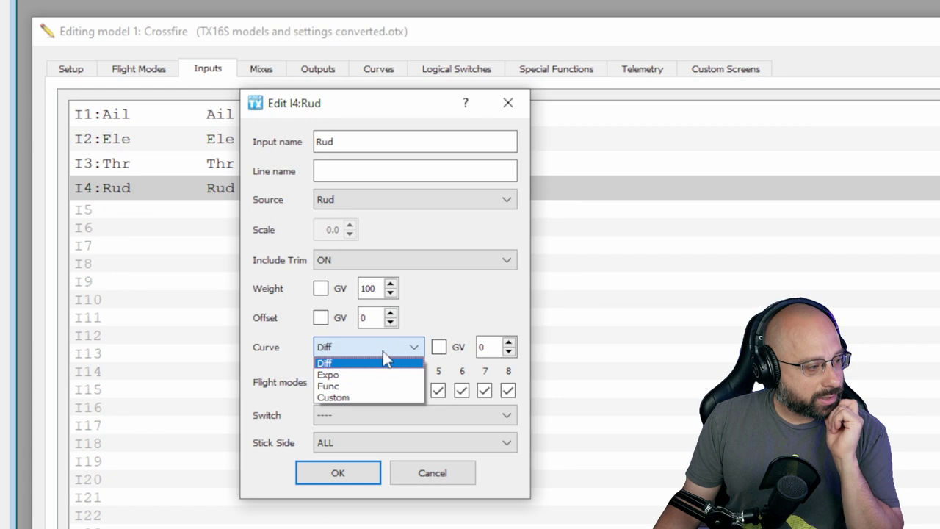
pyautogui.click(507, 261)
pyautogui.click(467, 229)
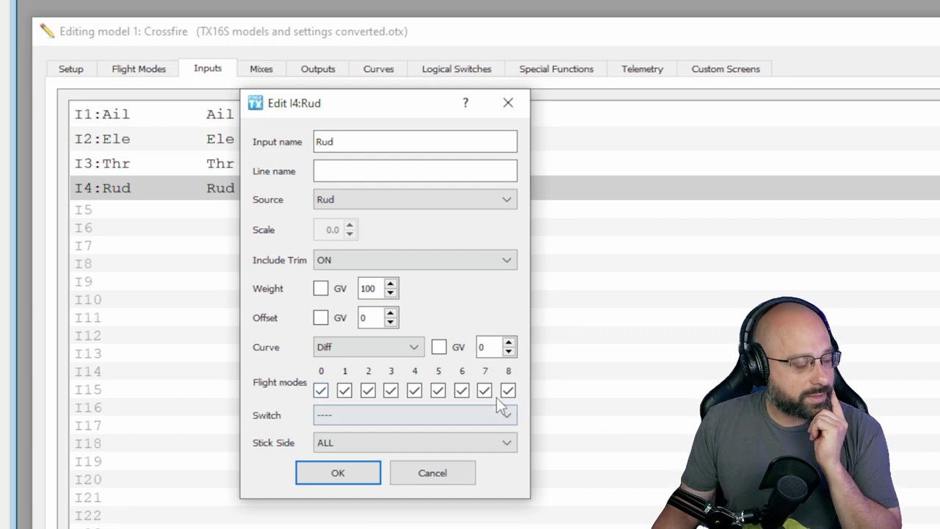
pyautogui.click(435, 476)
pyautogui.rightClick(170, 186)
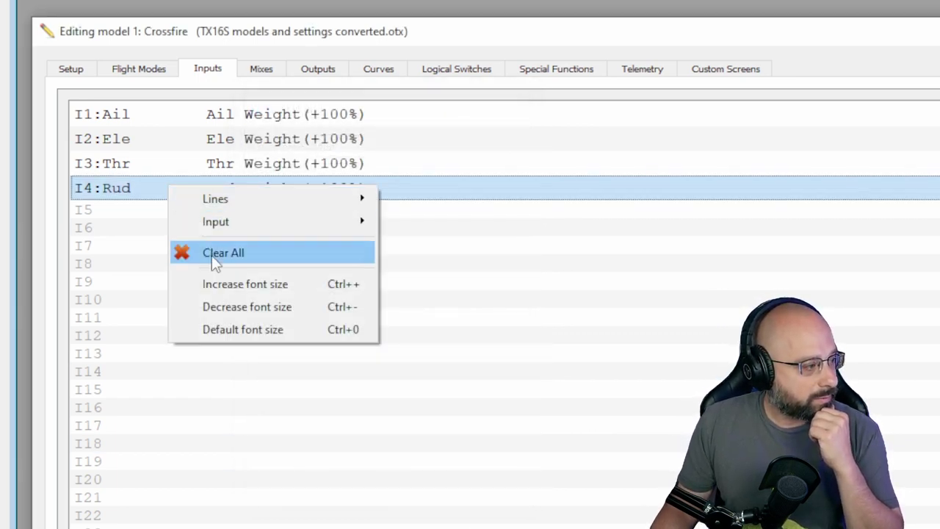
# Step: Copy the I4:Rud input line and paste a duplicate Rud line beneath it
pyautogui.moveTo(264, 197)
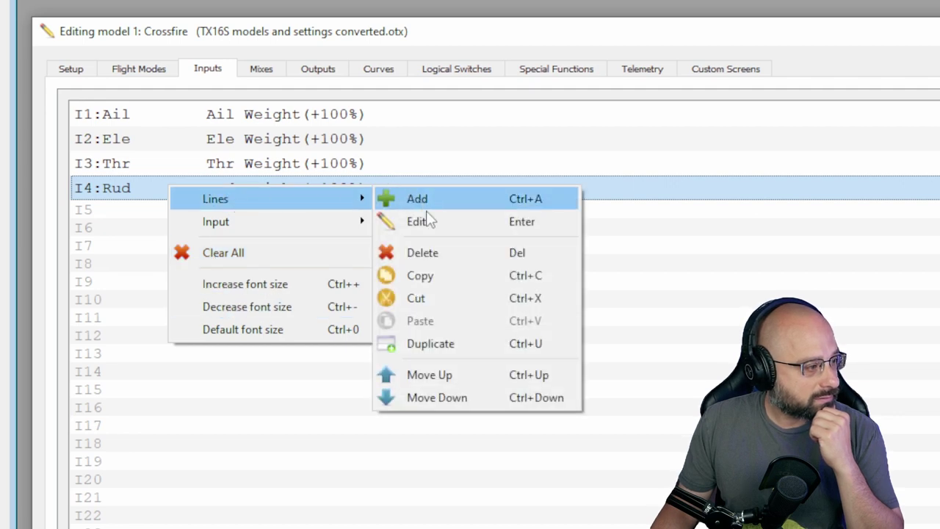
pyautogui.click(420, 278)
pyautogui.rightClick(349, 177)
pyautogui.moveTo(426, 189)
pyautogui.click(596, 312)
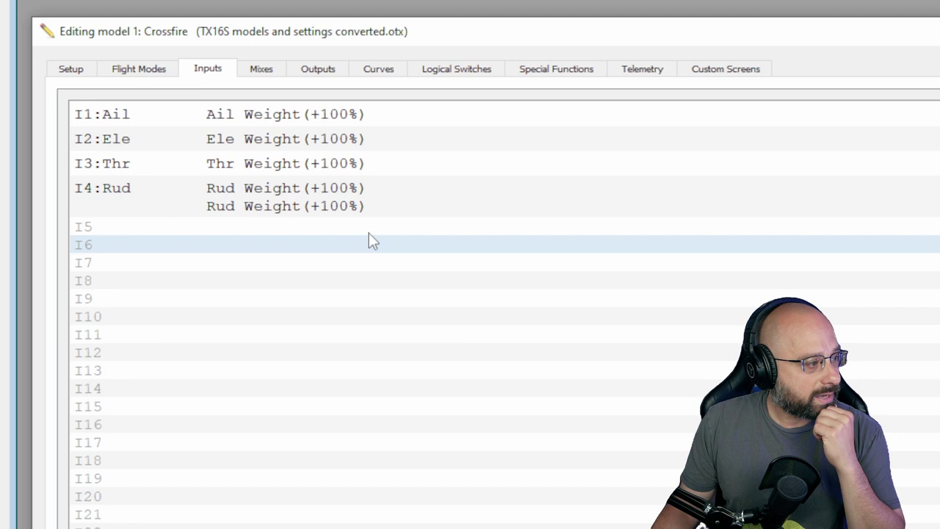
# Step: Set the pasted Rud line's weight to 50 and save it
pyautogui.doubleClick(236, 207)
pyautogui.moveTo(601, 177); pyautogui.dragTo(404, 63)
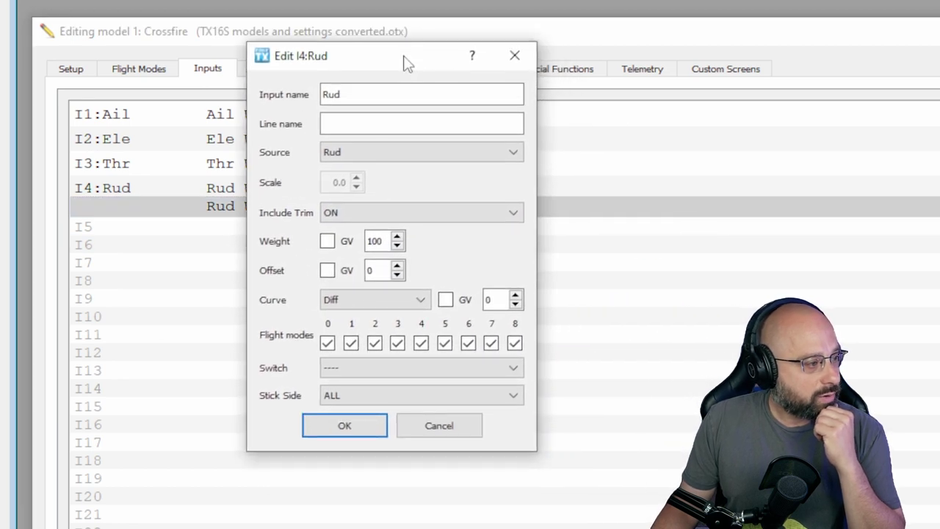
pyautogui.doubleClick(374, 242)
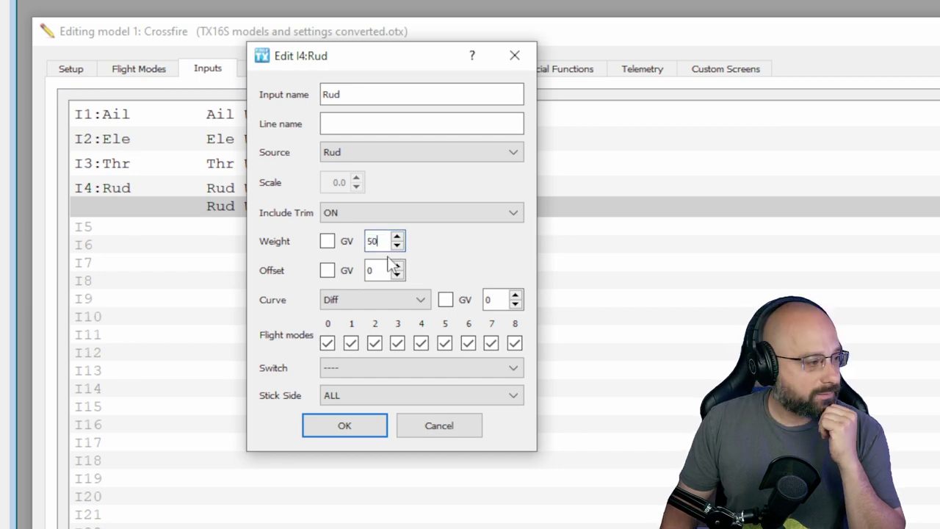
pyautogui.click(346, 428)
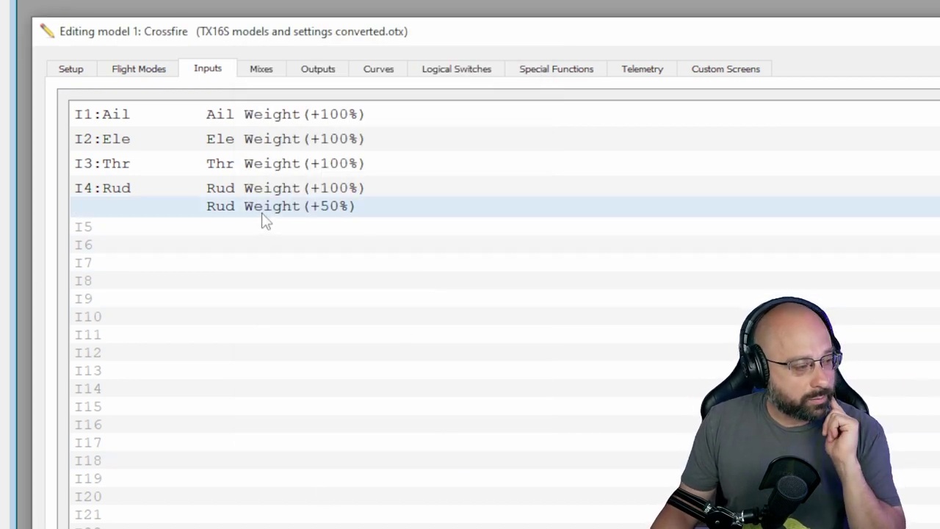
# Step: Try switch !SB- on the 50% Rud line, discard that edit, and view the model's mixes
pyautogui.doubleClick(269, 213)
pyautogui.moveTo(573, 169); pyautogui.dragTo(416, 76)
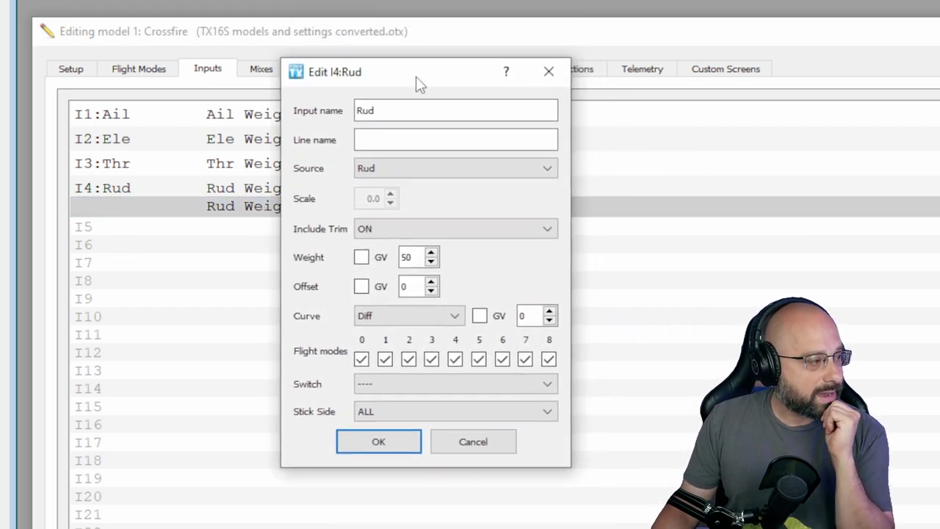
pyautogui.click(373, 388)
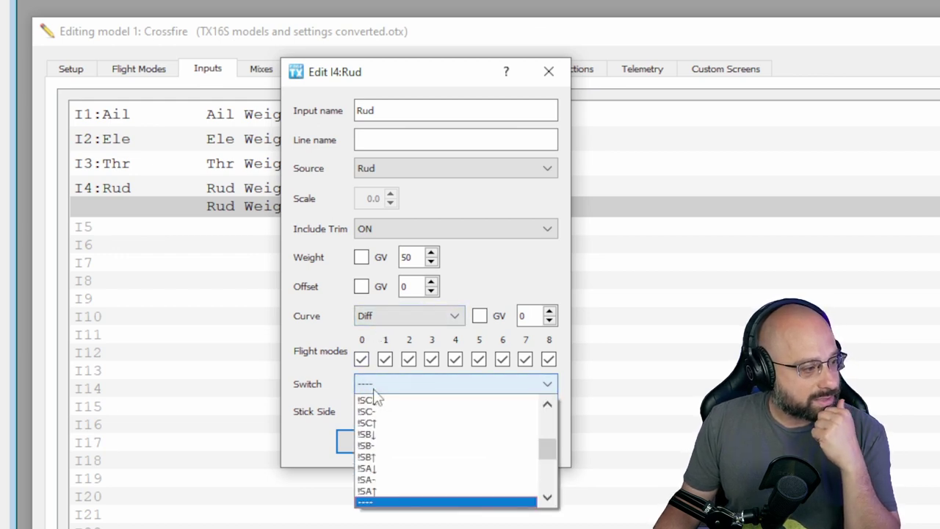
pyautogui.click(448, 446)
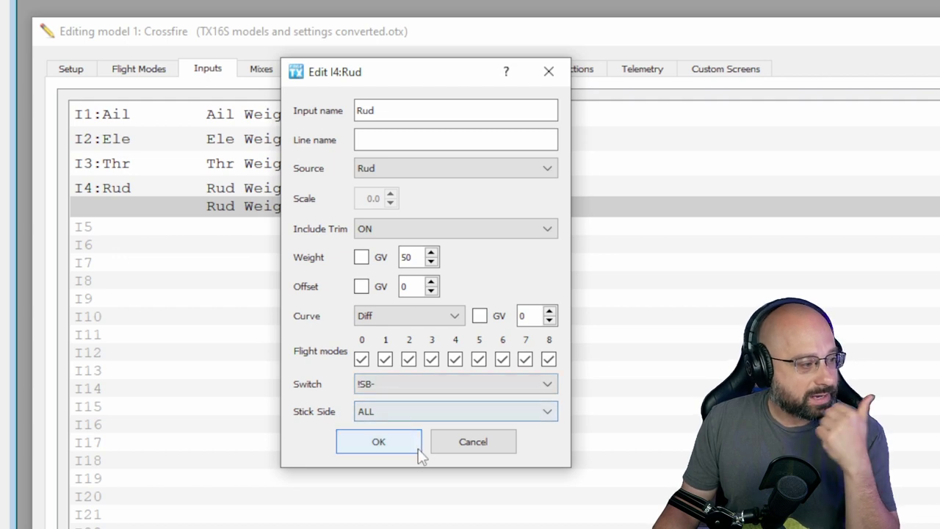
pyautogui.click(383, 385)
pyautogui.scroll(6, 415, 434)
pyautogui.click(272, 322)
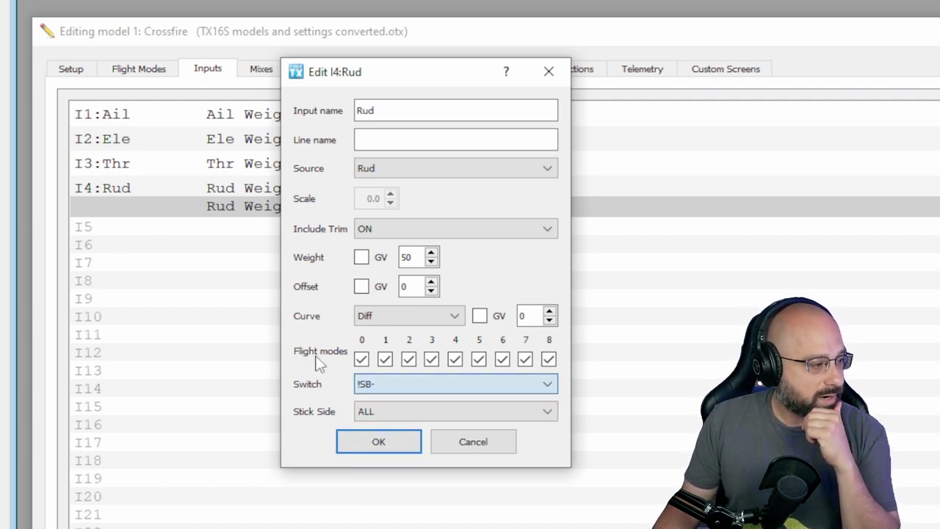
pyautogui.click(474, 442)
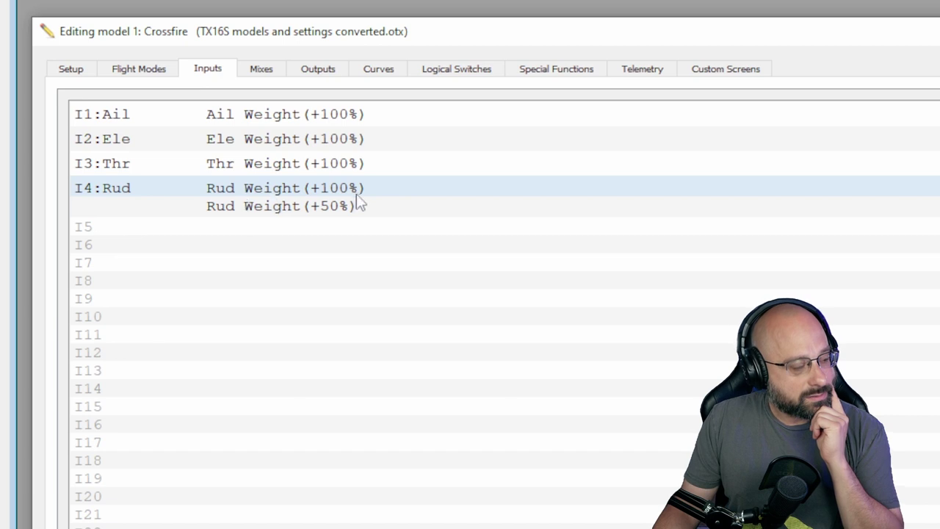
pyautogui.click(250, 73)
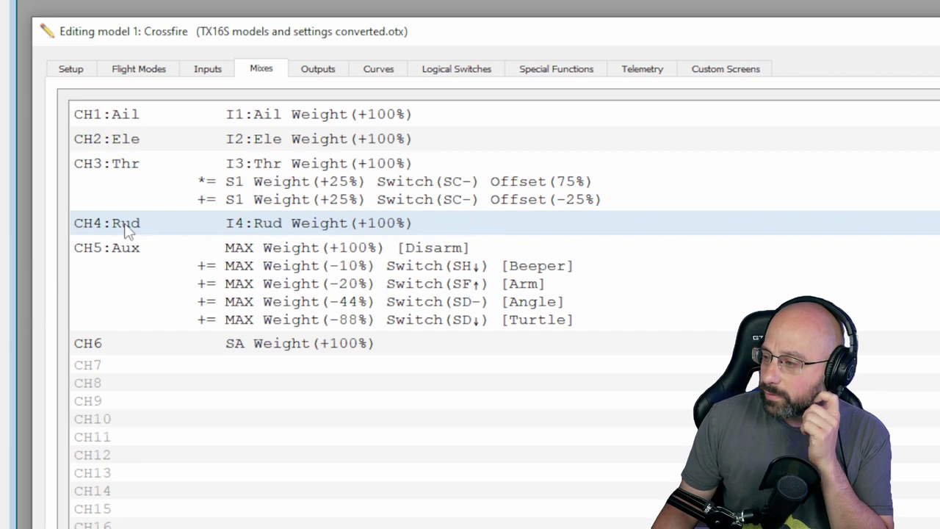
pyautogui.doubleClick(254, 224)
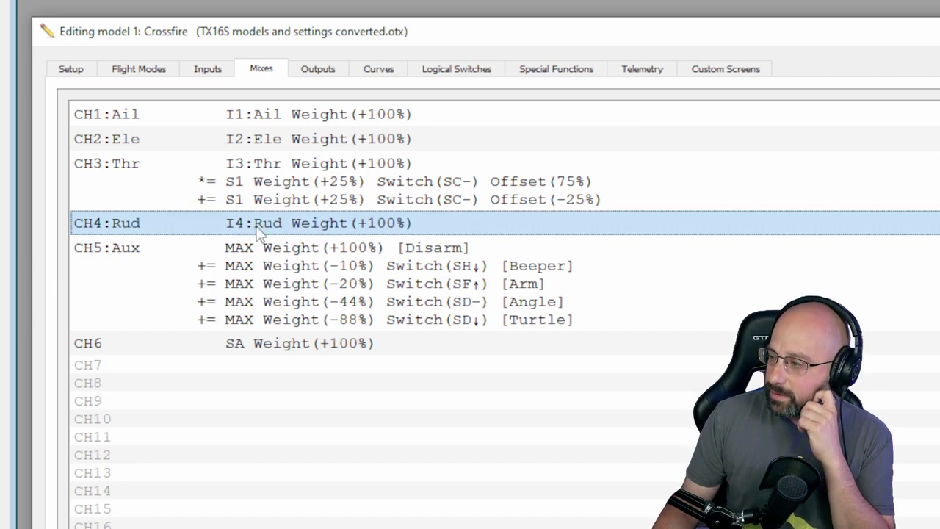
pyautogui.moveTo(521, 215); pyautogui.dragTo(227, 124)
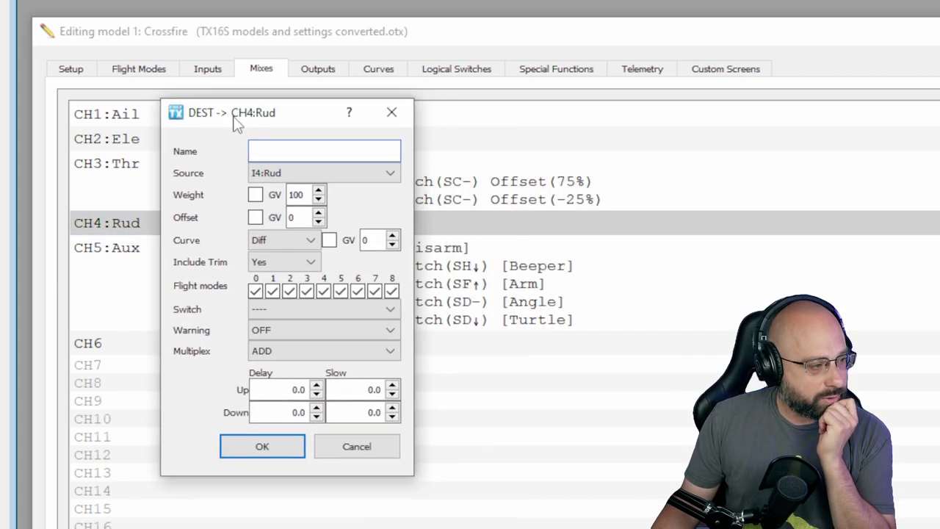
pyautogui.doubleClick(298, 194)
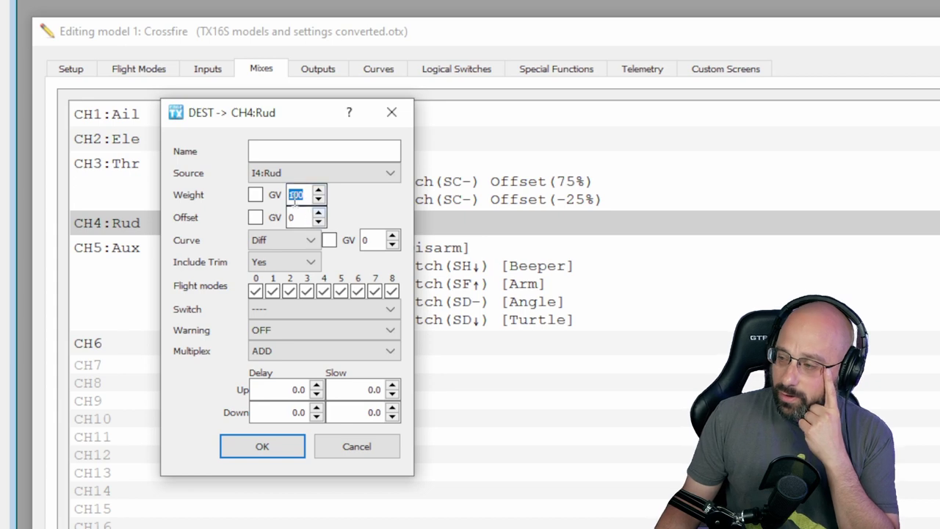
pyautogui.click(263, 248)
pyautogui.click(367, 210)
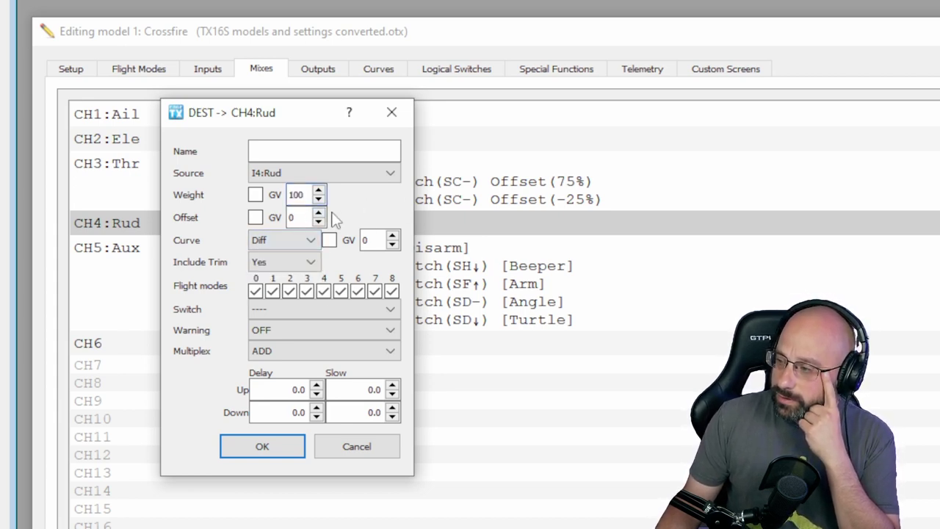
pyautogui.click(352, 458)
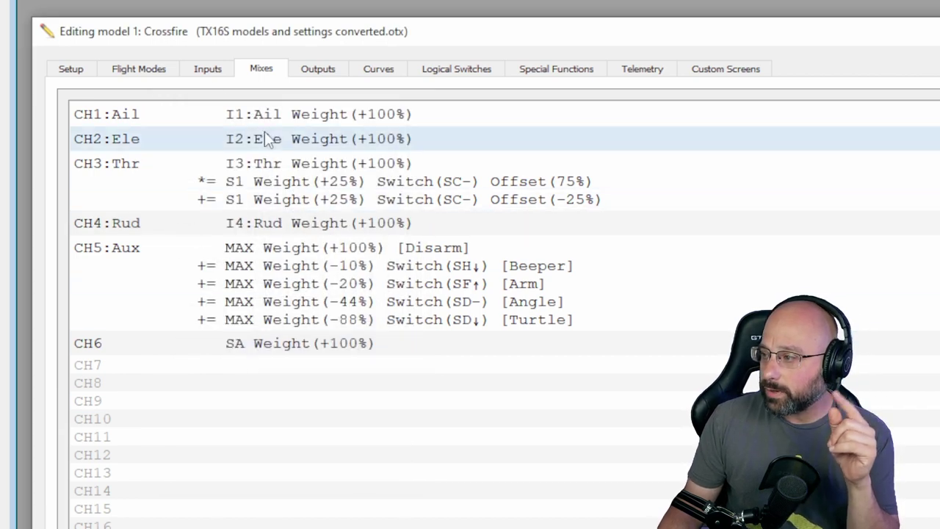
# Step: Open the CH4:Rud mix line and inspect its curve types, keeping Diff
pyautogui.click(207, 76)
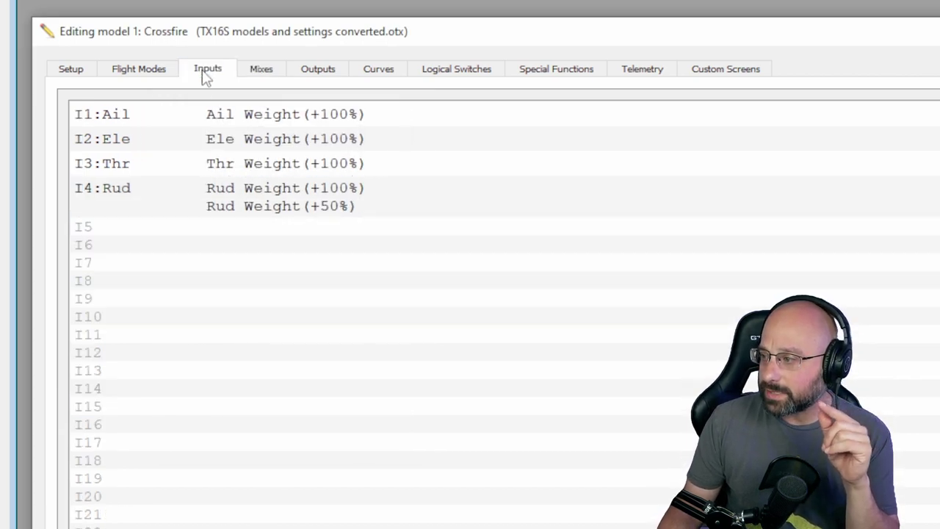
pyautogui.click(259, 74)
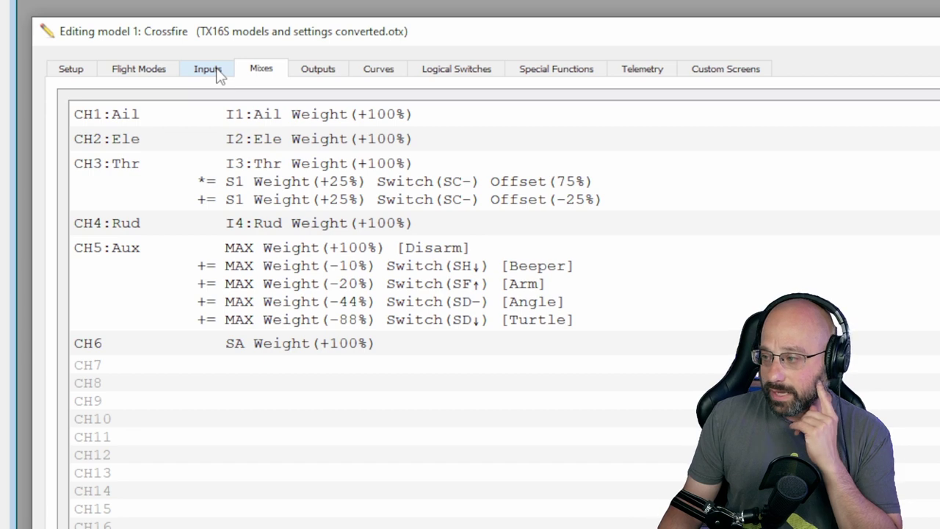
pyautogui.doubleClick(290, 224)
pyautogui.moveTo(603, 212); pyautogui.dragTo(373, 108)
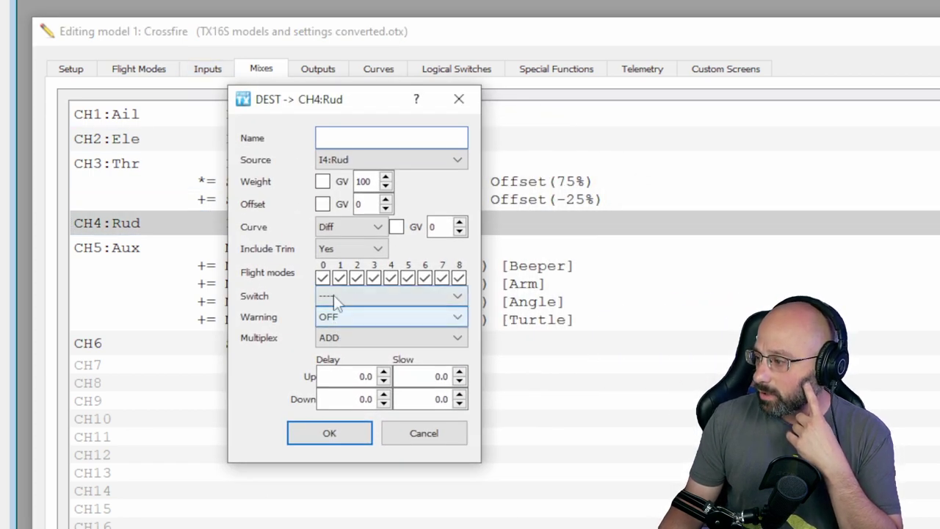
pyautogui.click(326, 228)
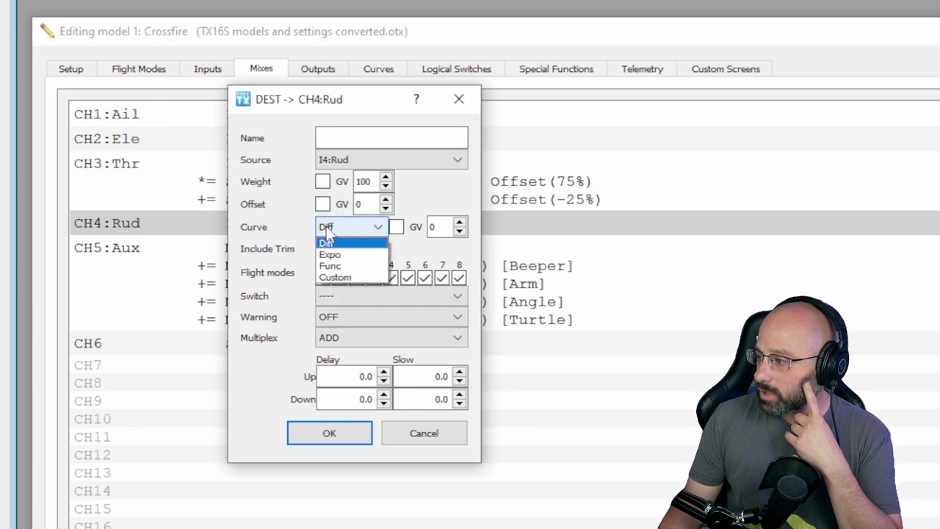
pyautogui.click(301, 223)
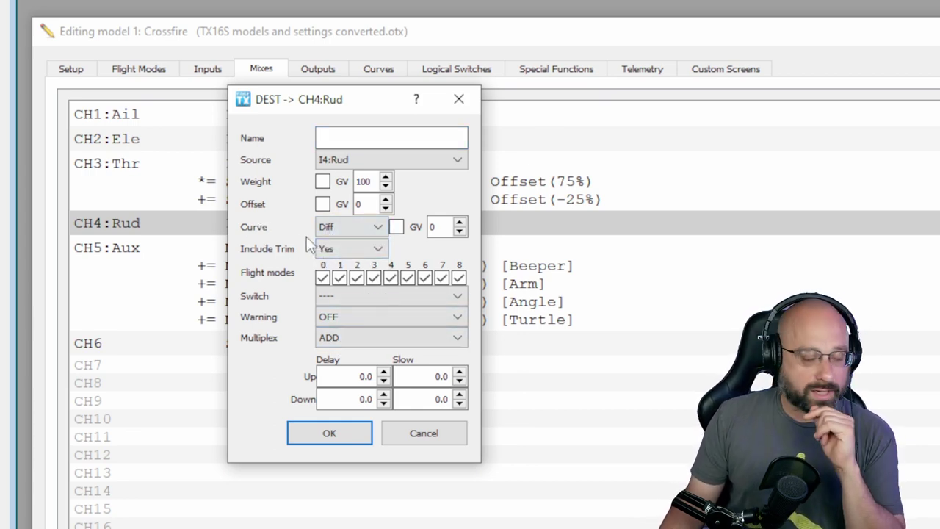
# Step: Cancel the CH4:Rud mix editor unchanged and return to the Inputs list
pyautogui.moveTo(356, 105); pyautogui.dragTo(425, 141)
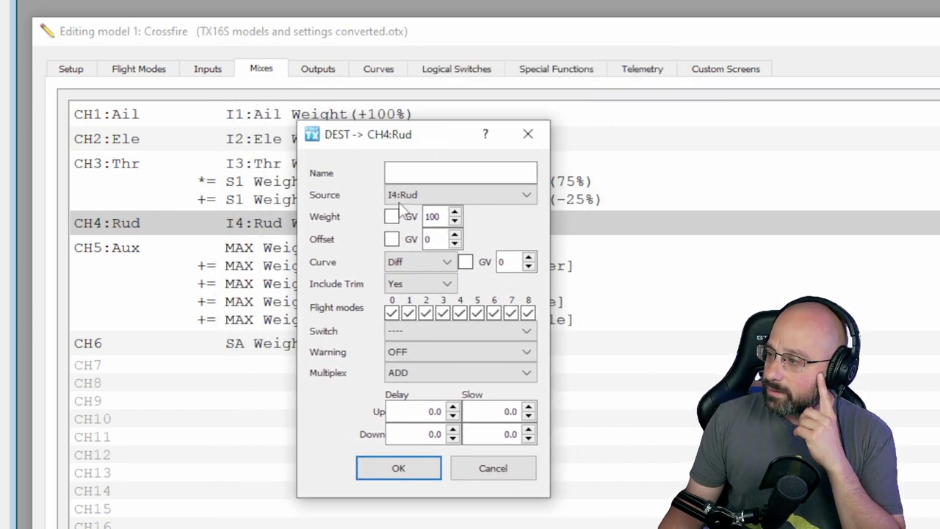
pyautogui.click(493, 468)
pyautogui.click(217, 74)
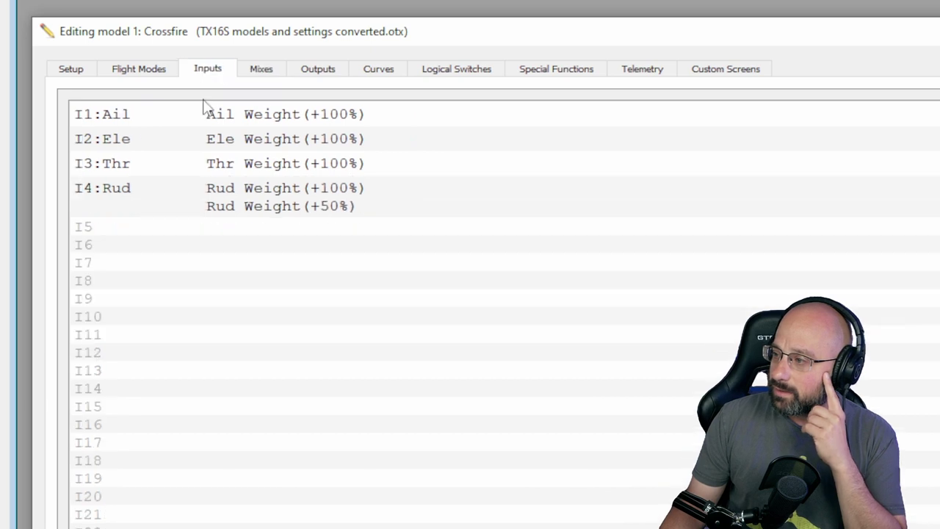
# Step: Delete the Rud Weight(+50%) line from I4:Rud, confirm with Yes, and show the mixes
pyautogui.scroll(-1, 228, 135)
pyautogui.scroll(1, 208, 165)
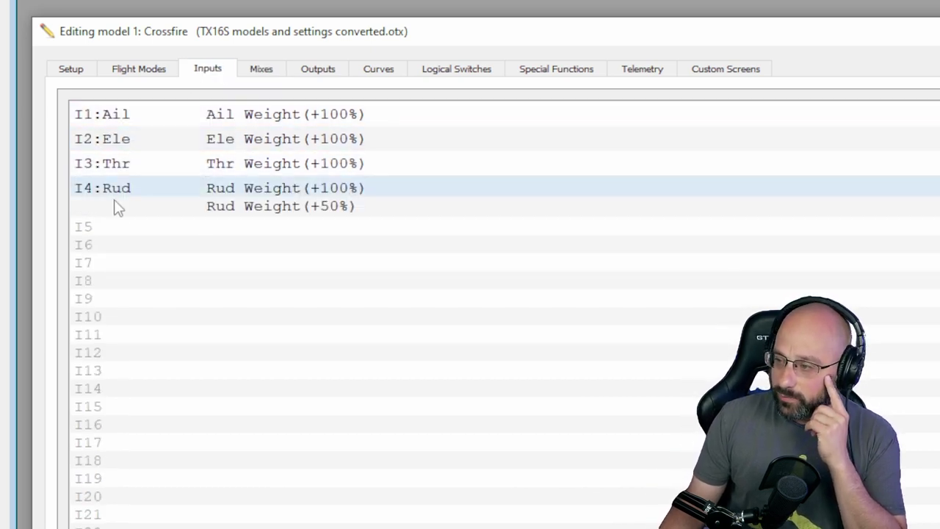
pyautogui.click(120, 206)
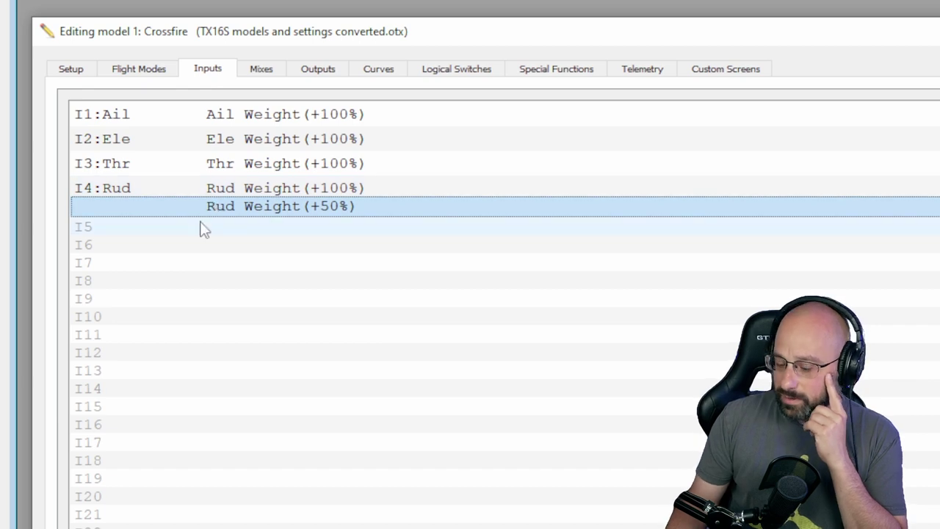
pyautogui.press('Delete')
pyautogui.click(569, 421)
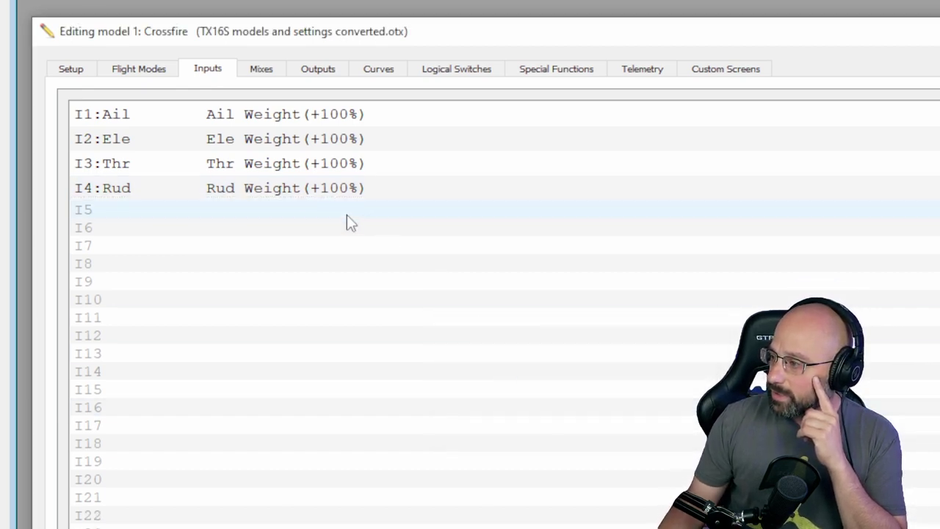
pyautogui.click(282, 76)
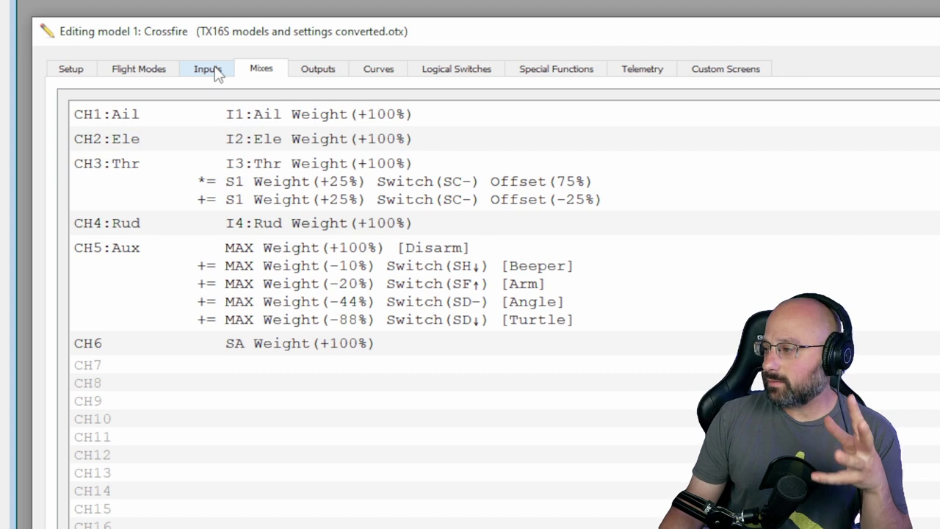
pyautogui.click(208, 69)
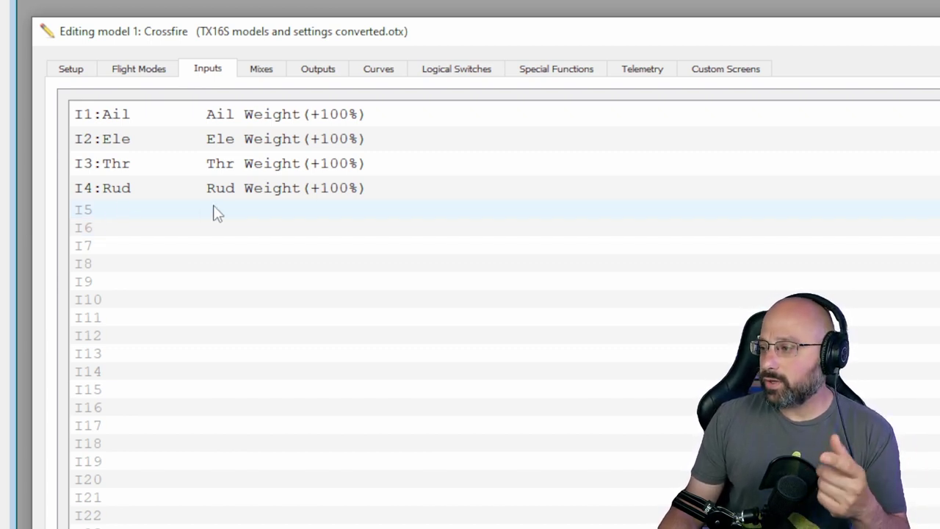
pyautogui.click(261, 69)
pyautogui.click(127, 228)
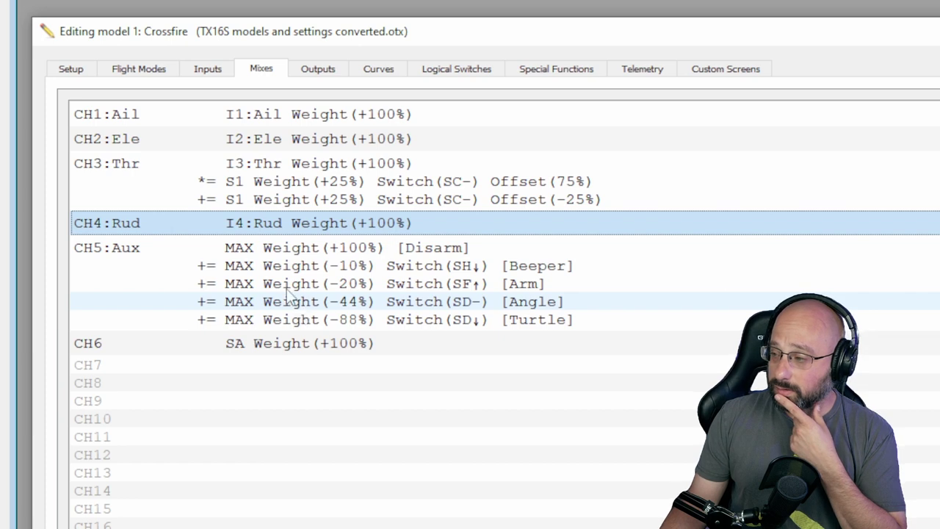
pyautogui.rightClick(169, 224)
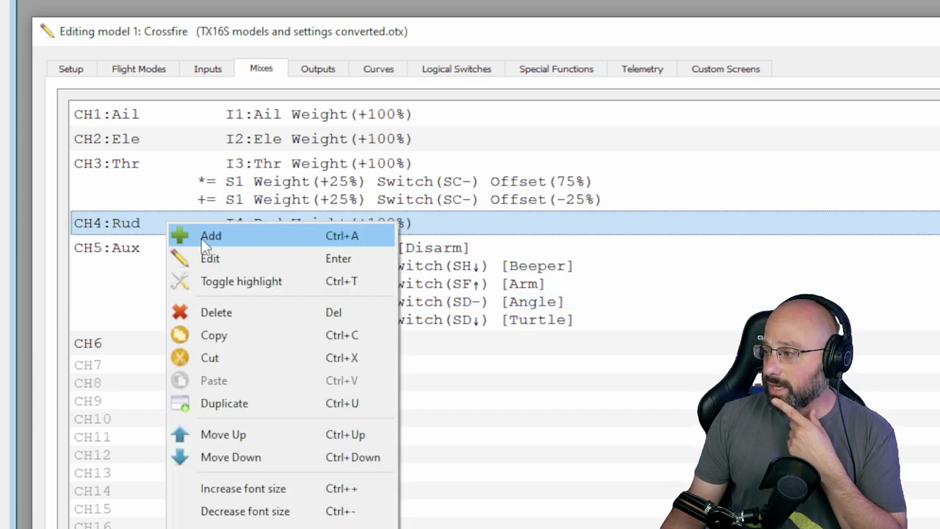
pyautogui.click(207, 236)
pyautogui.moveTo(564, 204); pyautogui.dragTo(358, 114)
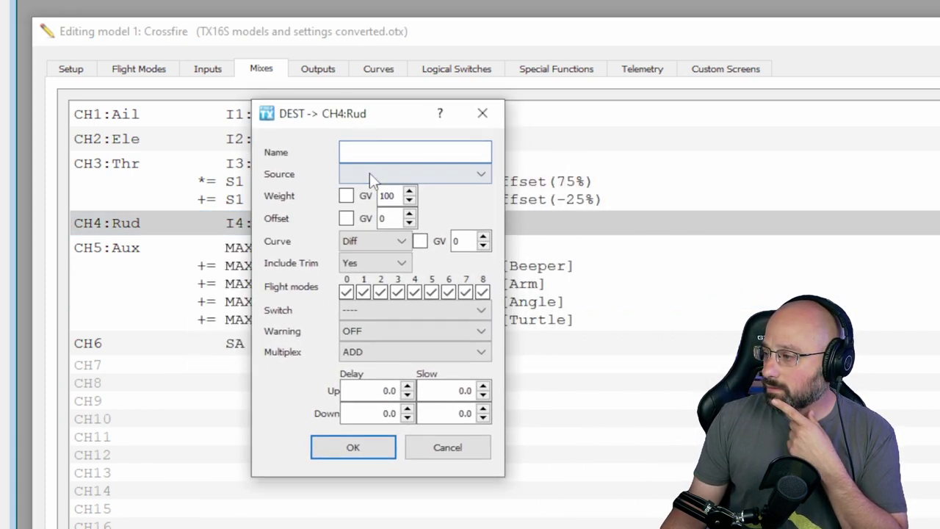
pyautogui.click(370, 174)
pyautogui.scroll(-13, 415, 220)
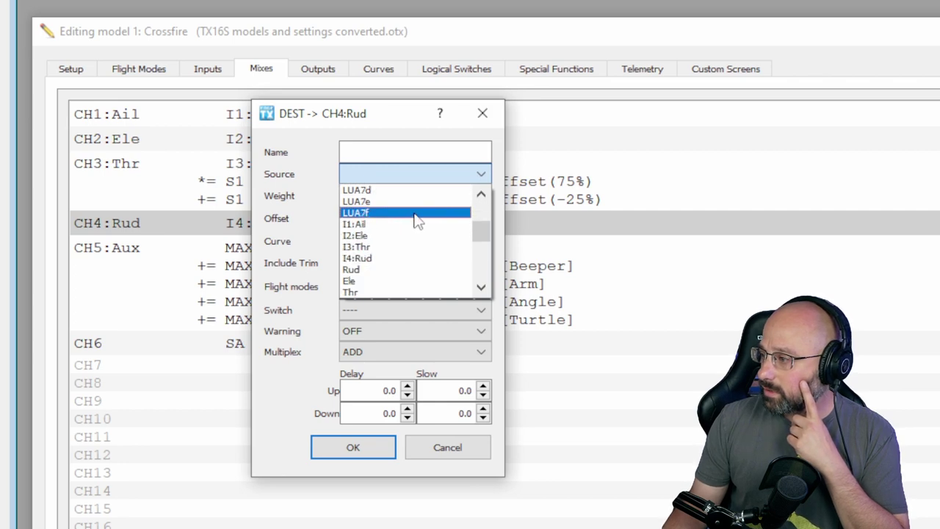
pyautogui.click(372, 269)
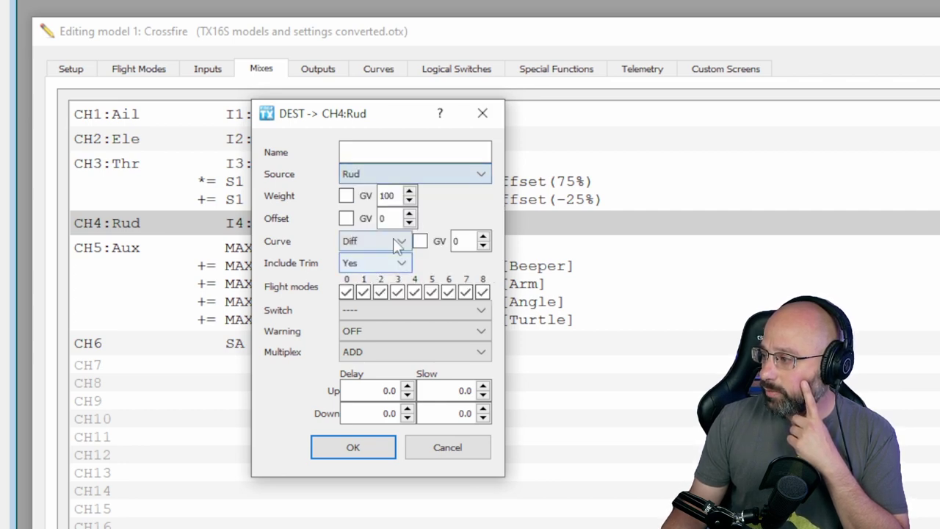
pyautogui.click(348, 176)
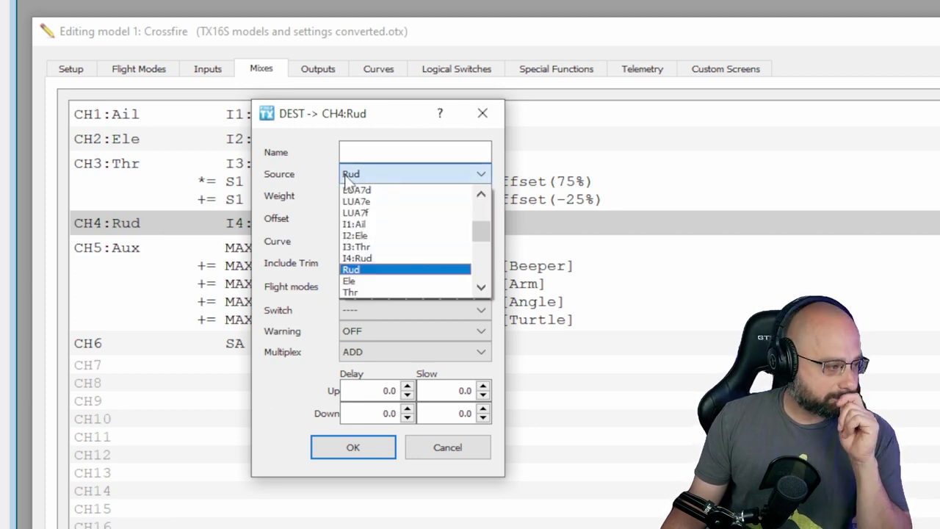
pyautogui.click(369, 270)
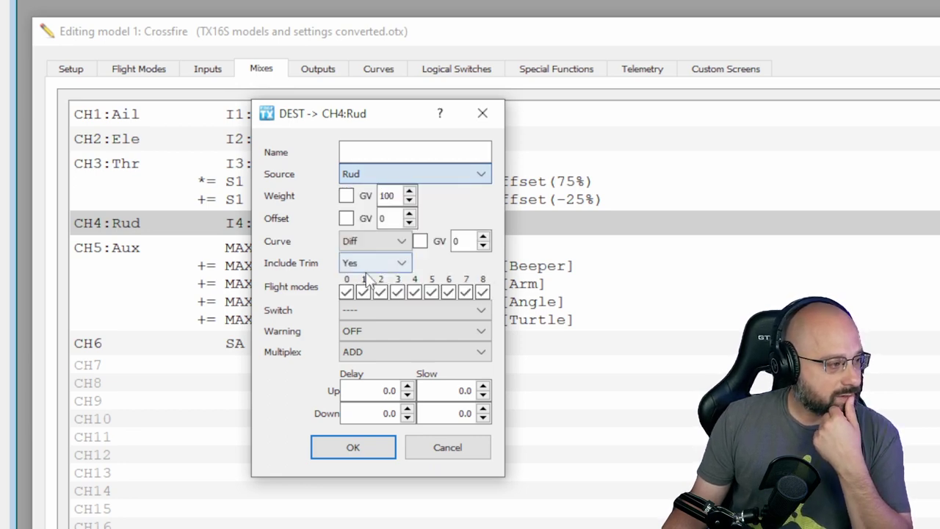
pyautogui.click(356, 178)
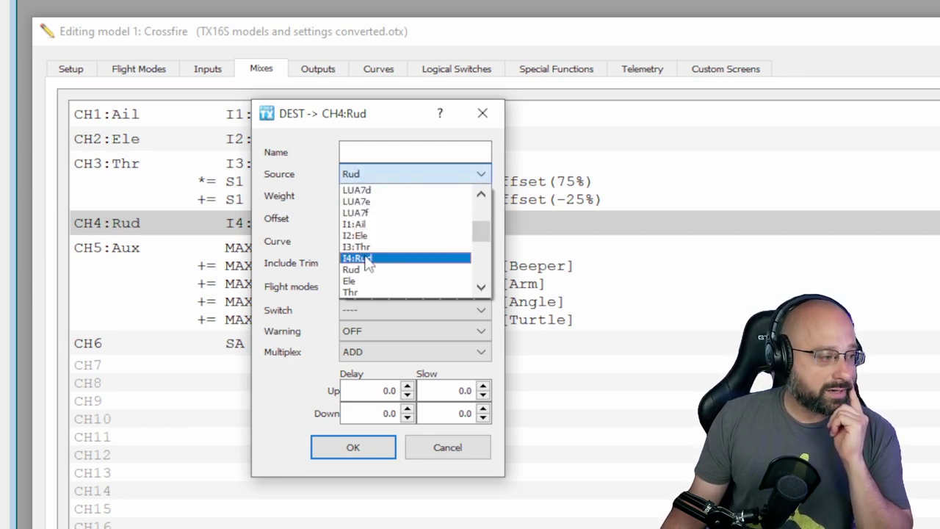
pyautogui.click(388, 270)
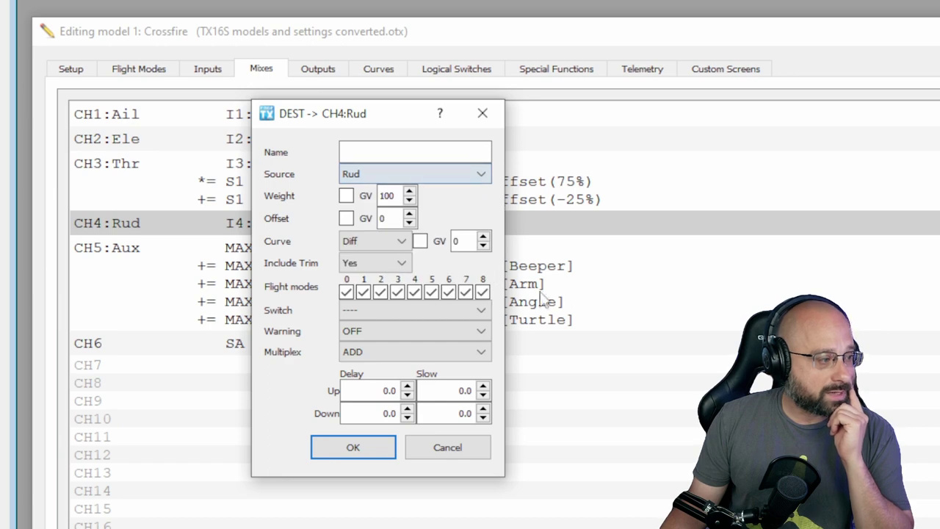
pyautogui.click(461, 446)
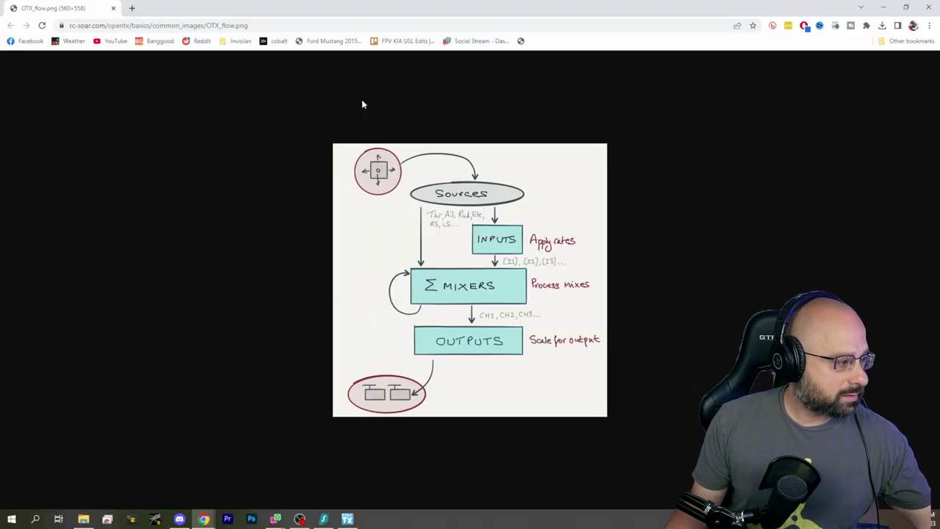
# Step: Zoom the Chrome page to 150% so the OTX_flow.png diagram appears larger
pyautogui.scroll(3, 505, 237)
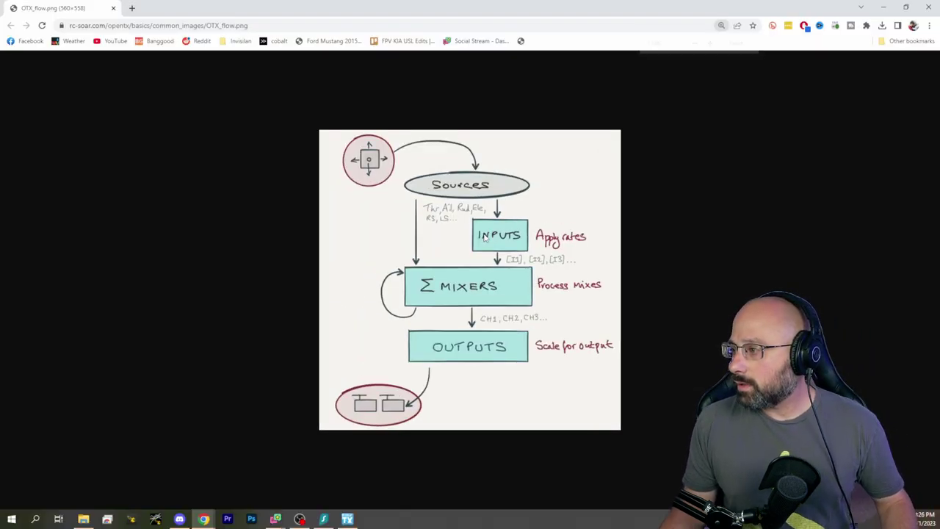
pyautogui.scroll(-1, 467, 226)
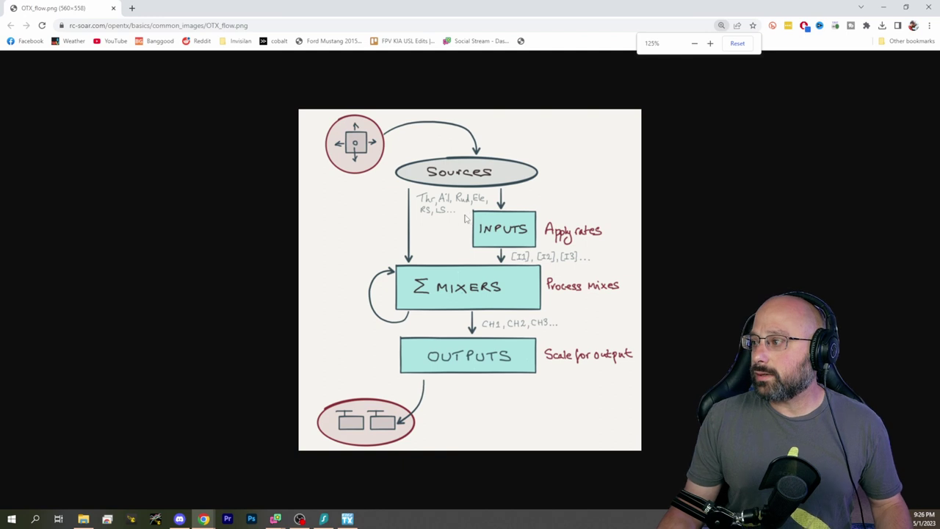
pyautogui.scroll(1, 464, 218)
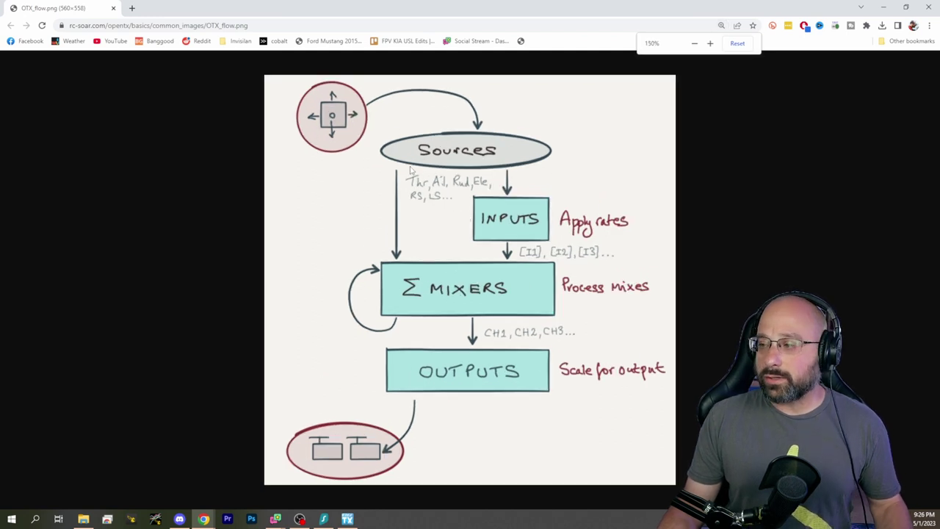